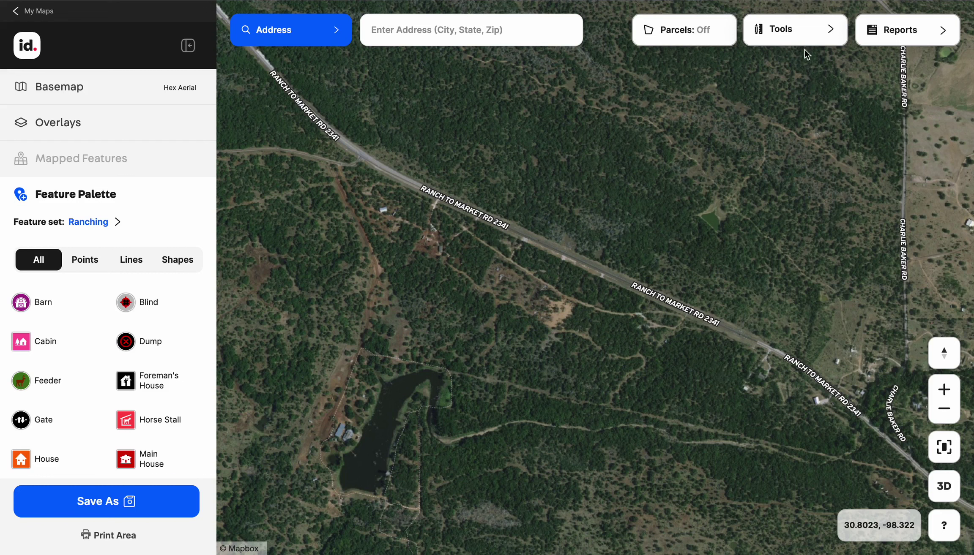
Open the Georeference Tool from the Tools row in place of the feature palette
{"action": "left_click", "coordinate": [830, 33]}
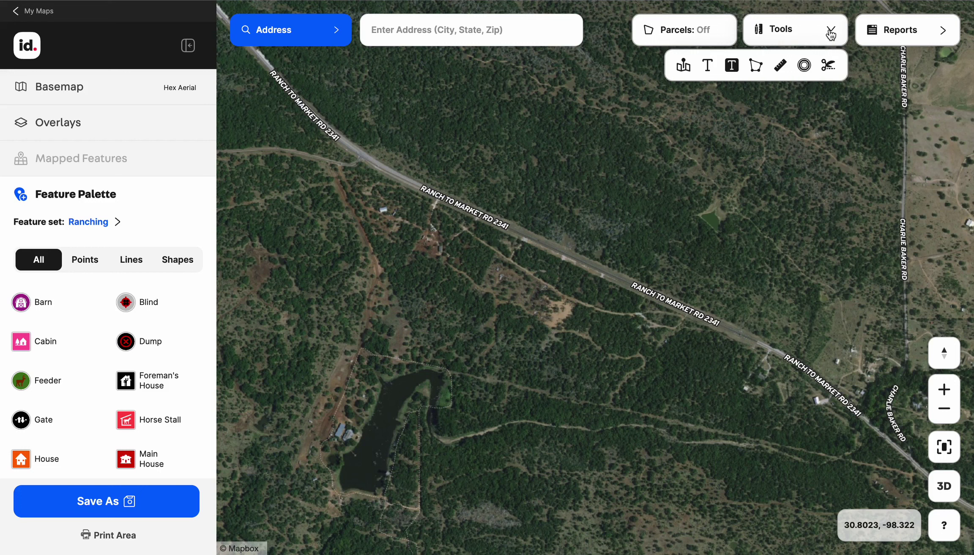
{"action": "left_click", "coordinate": [683, 67]}
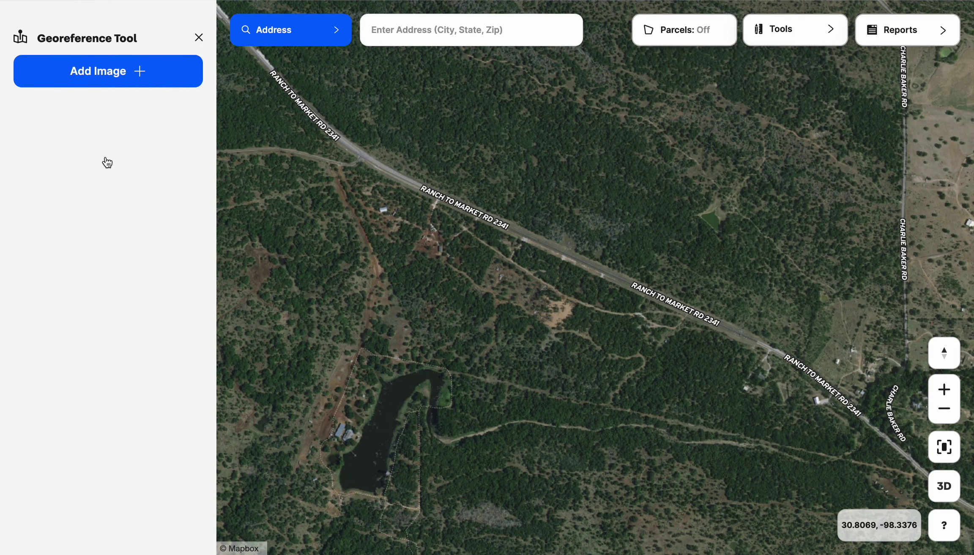
Add georefexample.jpeg, found by searching 'geo', as Georeference Image #1 over the map
{"action": "left_click", "coordinate": [118, 70]}
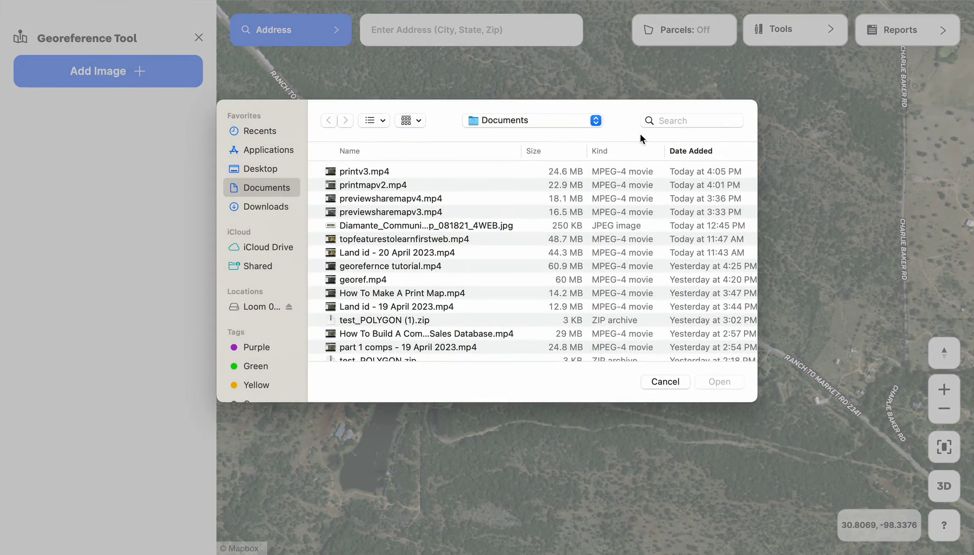
{"action": "left_click", "coordinate": [681, 121]}
{"action": "type", "text": "geo"}
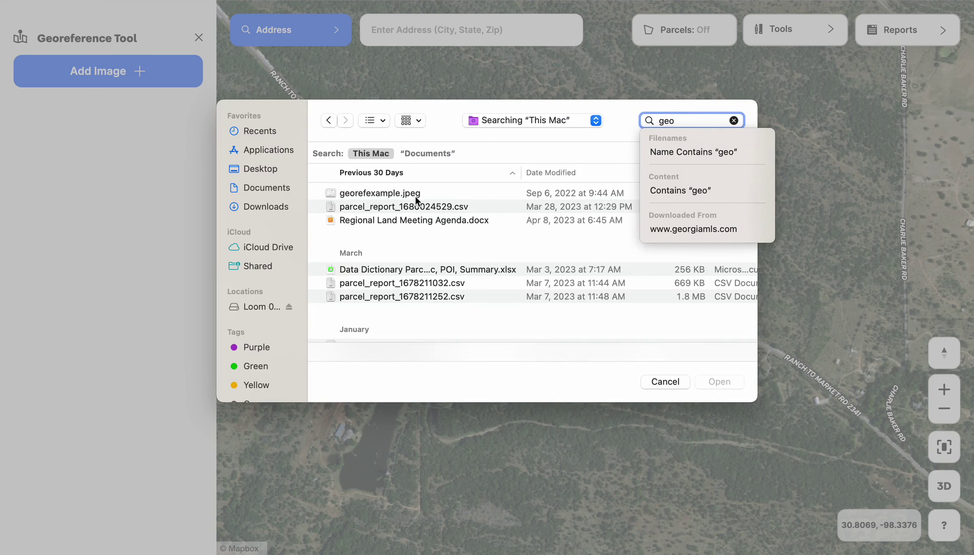
{"action": "double_click", "coordinate": [416, 195]}
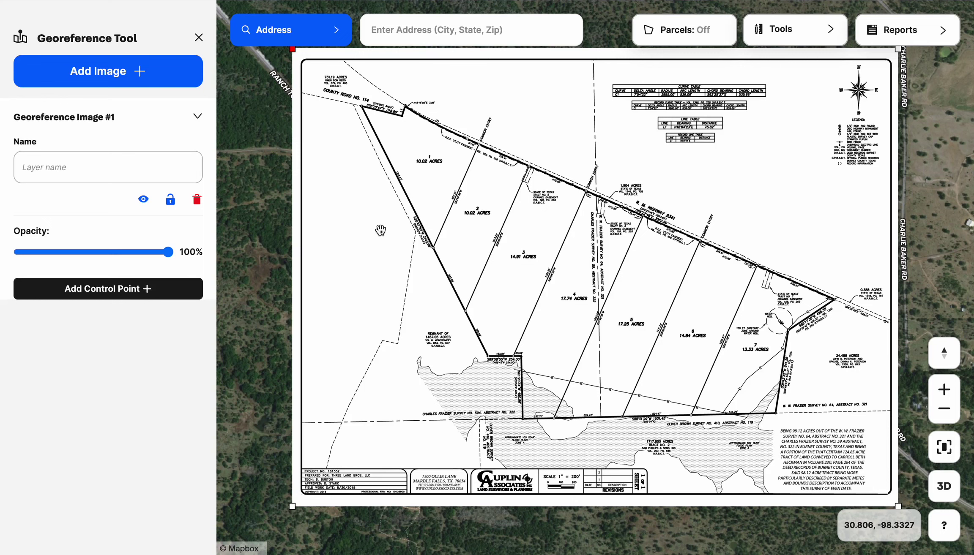
Rotate, shrink and drag the survey plat into rough alignment beside Ranch to Market Rd 2341
{"action": "scroll", "coordinate": [298, 331], "scroll_direction": "down", "scroll_amount": 1}
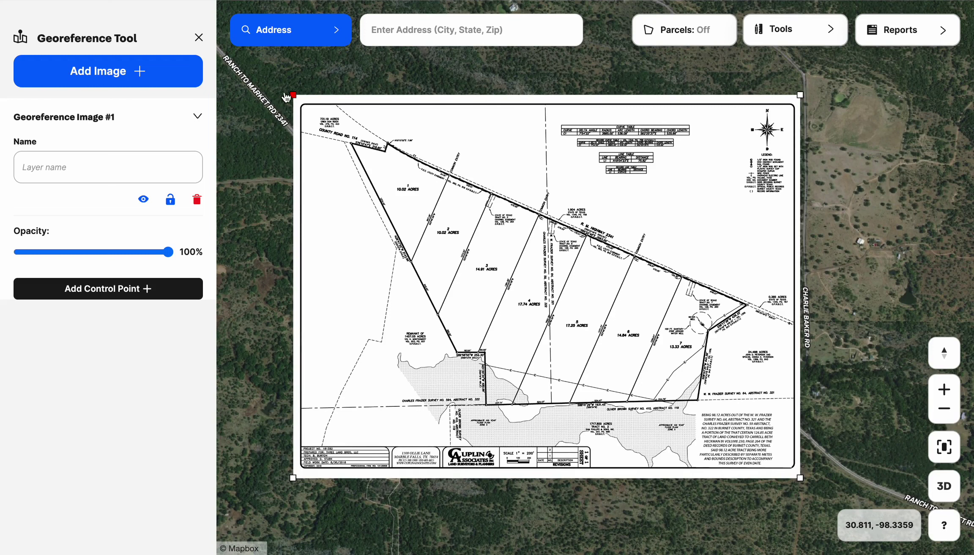
{"action": "left_click_drag", "start_coordinate": [286, 97], "coordinate": [289, 93]}
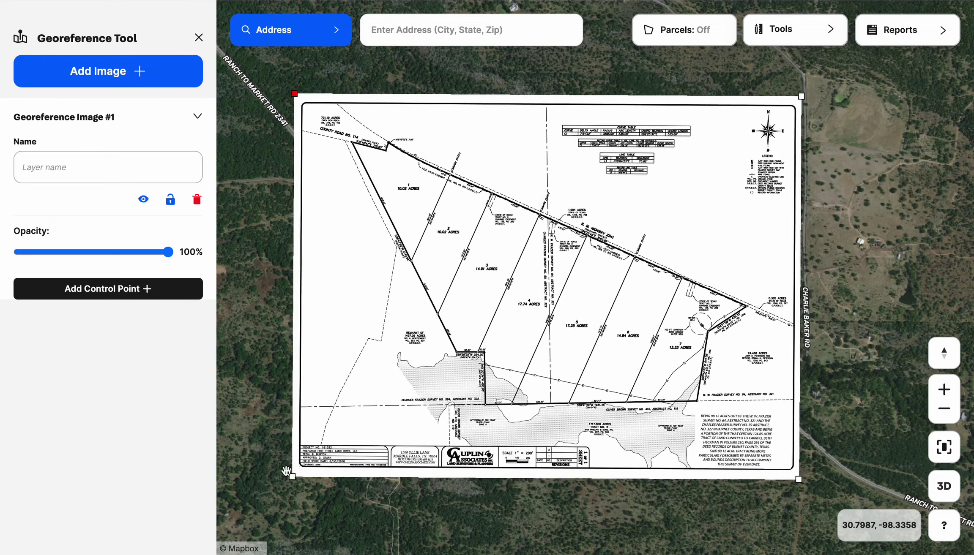
{"action": "left_click_drag", "start_coordinate": [291, 477], "coordinate": [357, 438]}
{"action": "left_click_drag", "start_coordinate": [509, 315], "coordinate": [491, 369]}
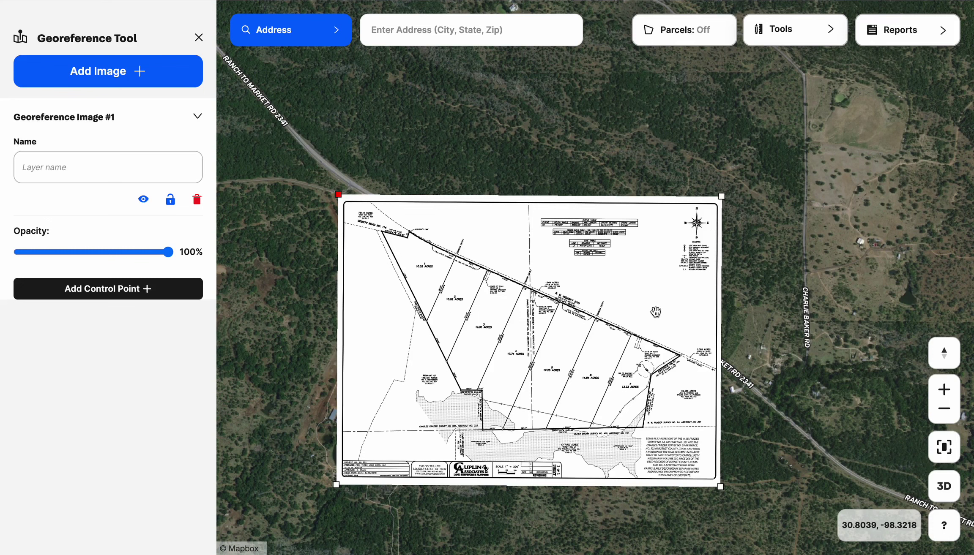
{"action": "left_click_drag", "start_coordinate": [655, 313], "coordinate": [608, 320]}
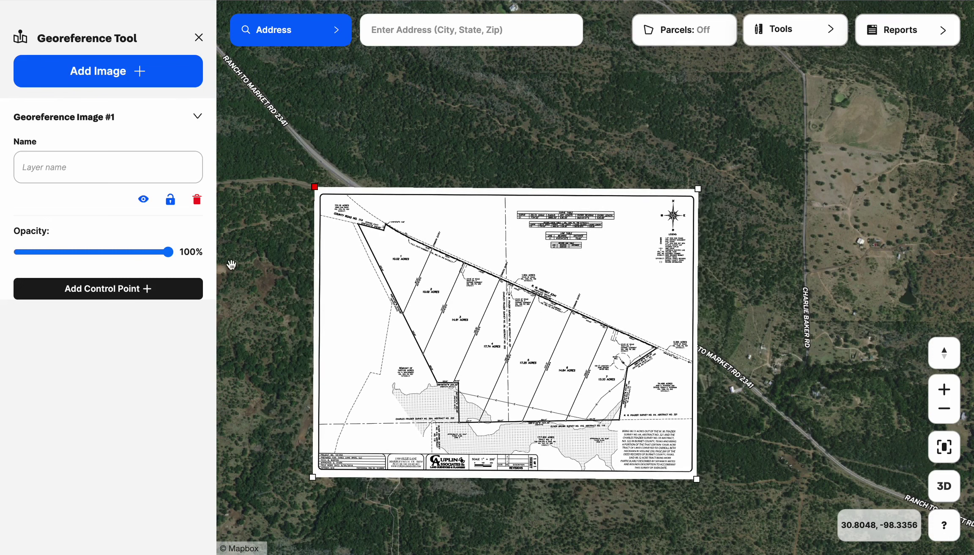
{"action": "left_click", "coordinate": [171, 201]}
{"action": "left_click_drag", "start_coordinate": [300, 329], "coordinate": [447, 342]}
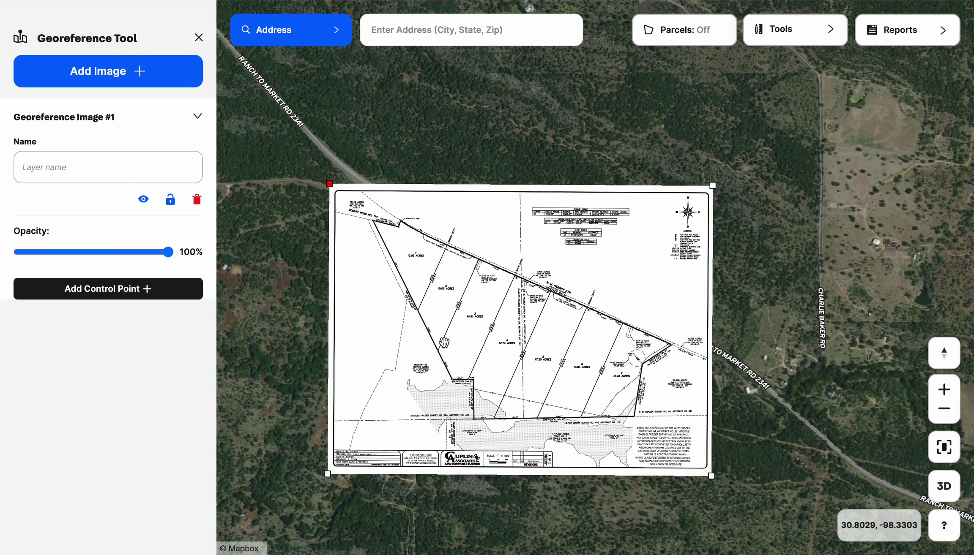
Lock Georeference Image #1 with its padlock, then zoom in and out to check it
{"action": "left_click", "coordinate": [169, 199]}
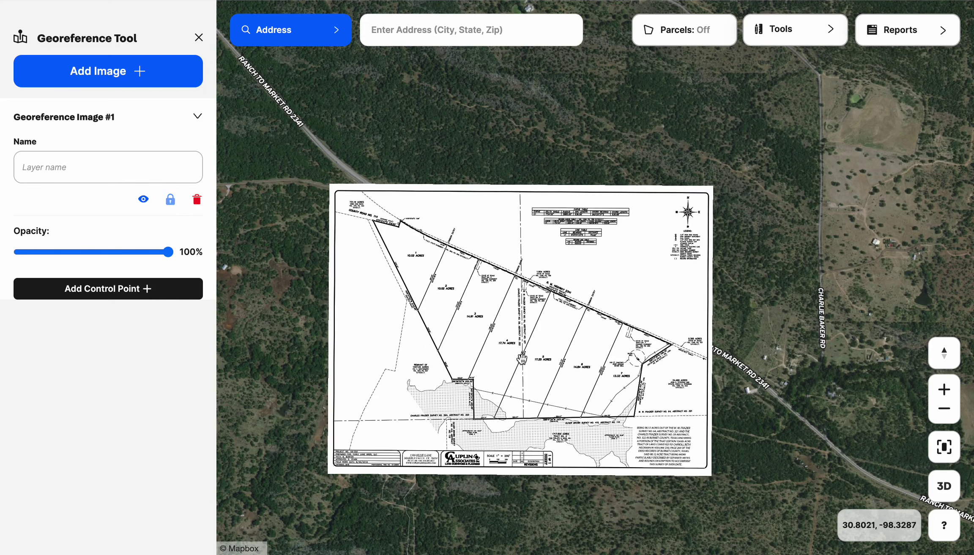
{"action": "scroll", "coordinate": [619, 352], "scroll_direction": "up", "scroll_amount": 5}
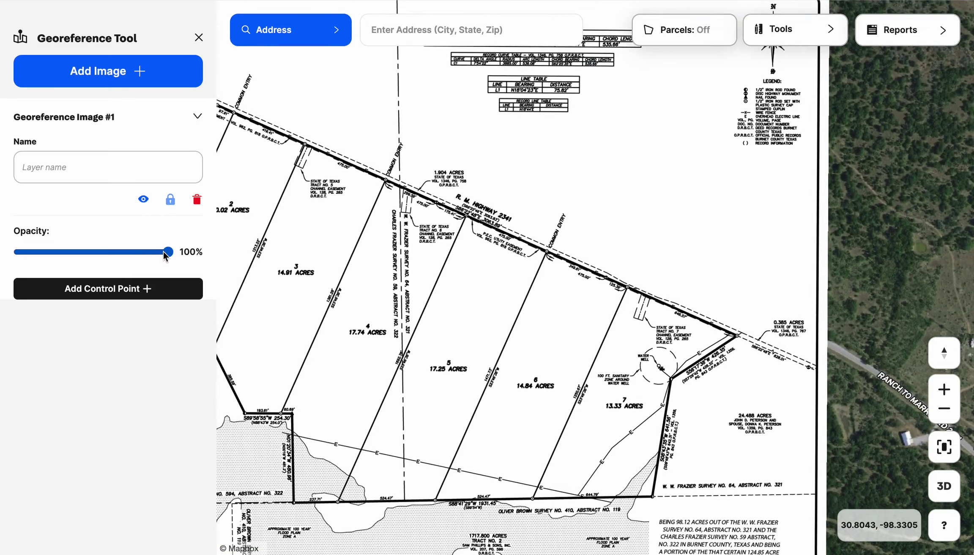
{"action": "scroll", "coordinate": [417, 281], "scroll_direction": "down", "scroll_amount": 3}
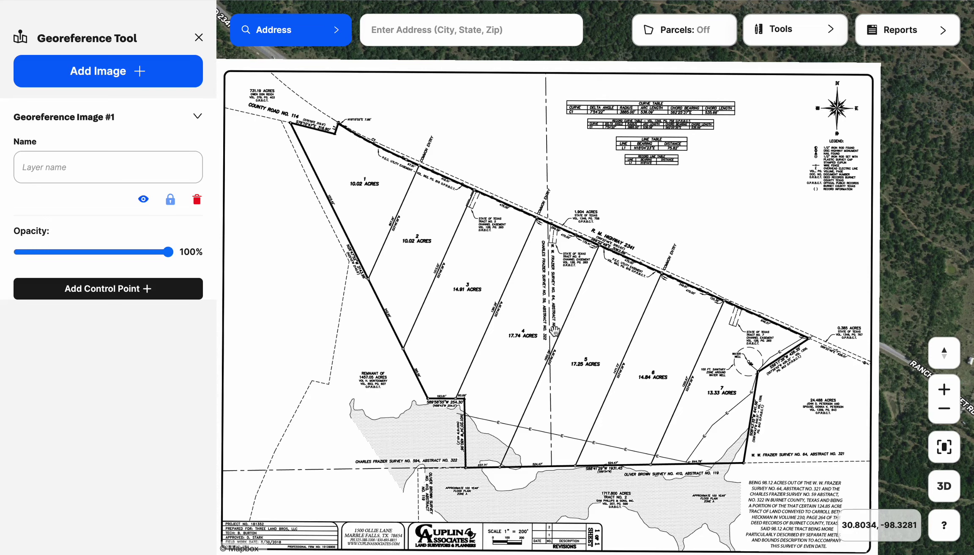
Pan and zoom in on tracts 3 through 7 along R. M. Highway 2341
{"action": "left_click_drag", "start_coordinate": [667, 395], "coordinate": [641, 342]}
{"action": "scroll", "coordinate": [641, 342], "scroll_direction": "up", "scroll_amount": 4}
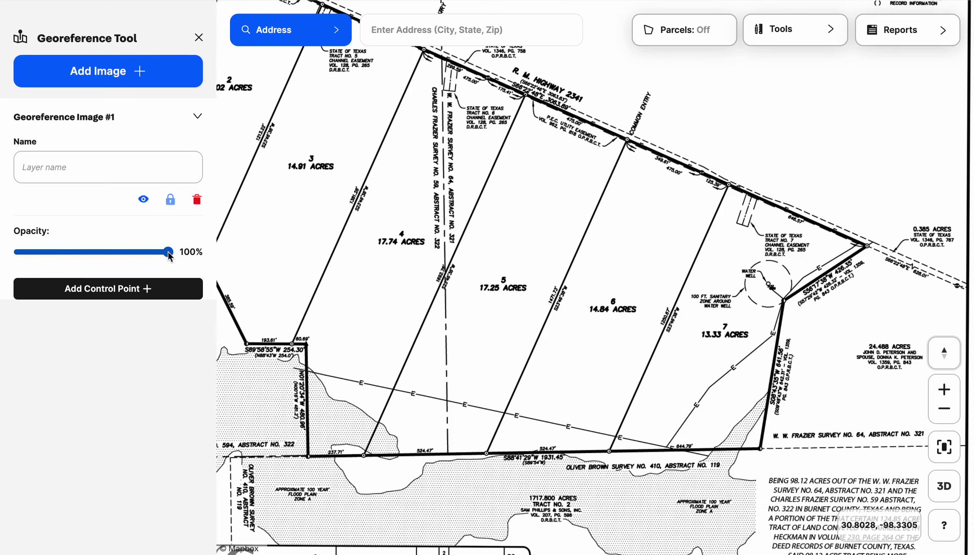
Compare the plat against the satellite image, then set 82% opacity at the parcel 7 corner
{"action": "mouse_move", "coordinate": [152, 252]}
{"action": "left_mouse_down"}
{"action": "mouse_move", "coordinate": [98, 252]}
{"action": "mouse_move", "coordinate": [142, 253]}
{"action": "left_mouse_up"}
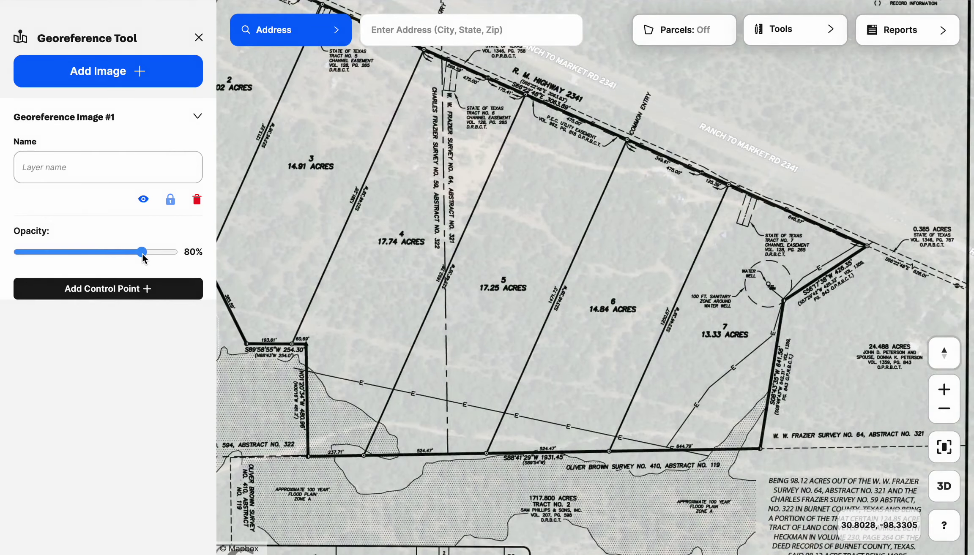
{"action": "left_click_drag", "start_coordinate": [142, 252], "coordinate": [178, 255]}
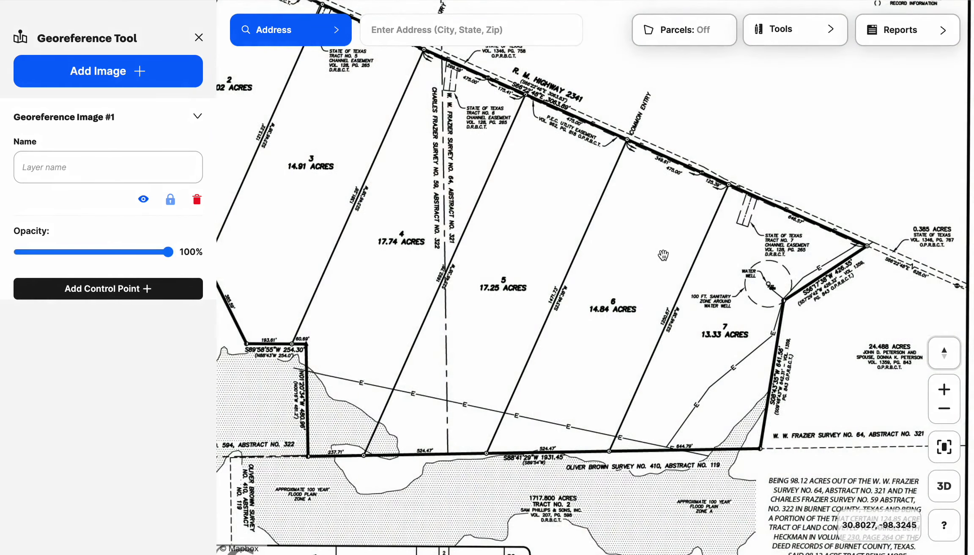
{"action": "scroll", "coordinate": [819, 255], "scroll_direction": "up", "scroll_amount": 4}
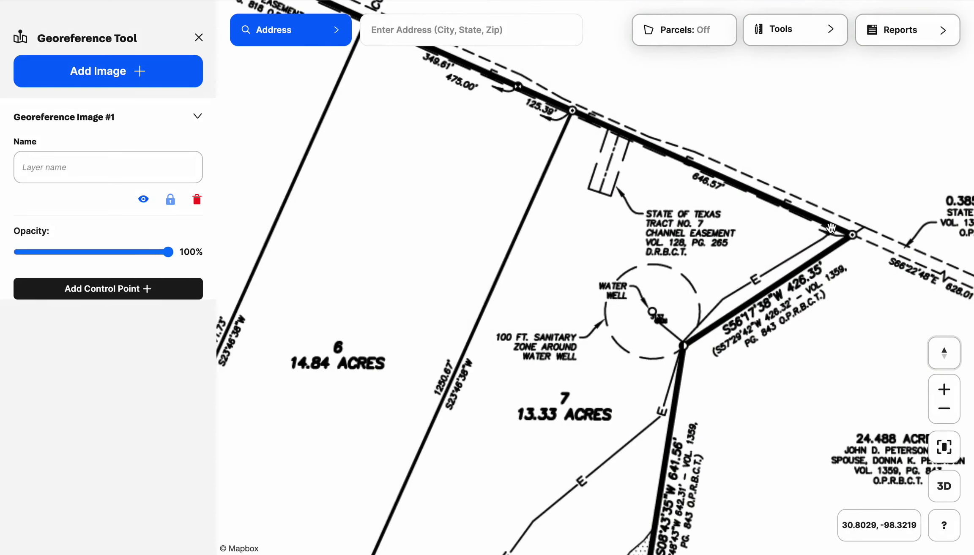
{"action": "left_click_drag", "start_coordinate": [170, 254], "coordinate": [23, 258]}
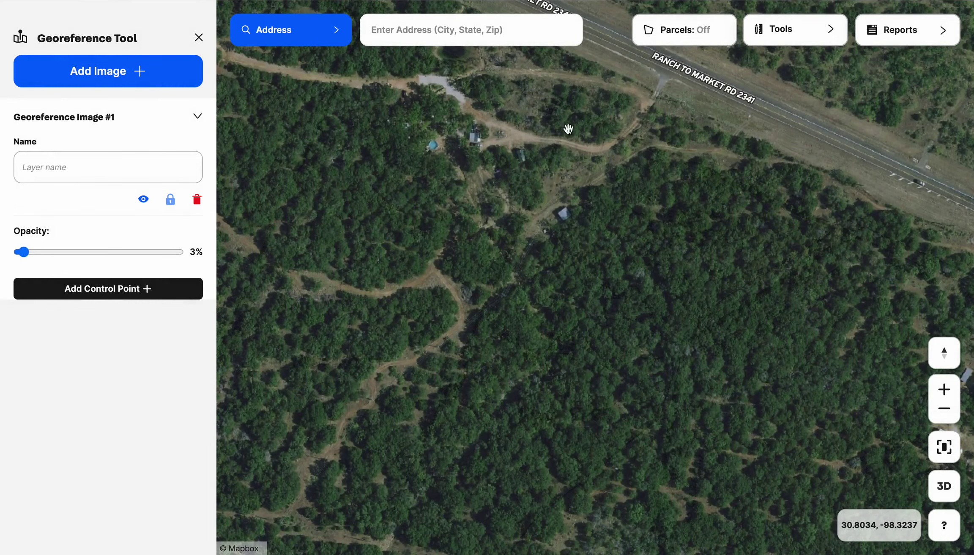
{"action": "scroll", "coordinate": [586, 187], "scroll_direction": "up", "scroll_amount": 5}
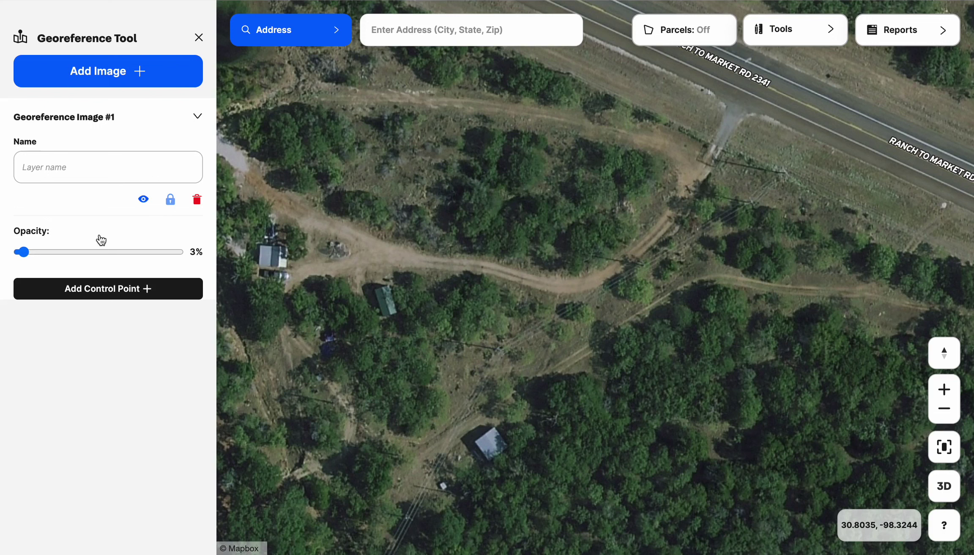
{"action": "left_click_drag", "start_coordinate": [23, 254], "coordinate": [147, 255]}
{"action": "left_click_drag", "start_coordinate": [557, 320], "coordinate": [350, 272]}
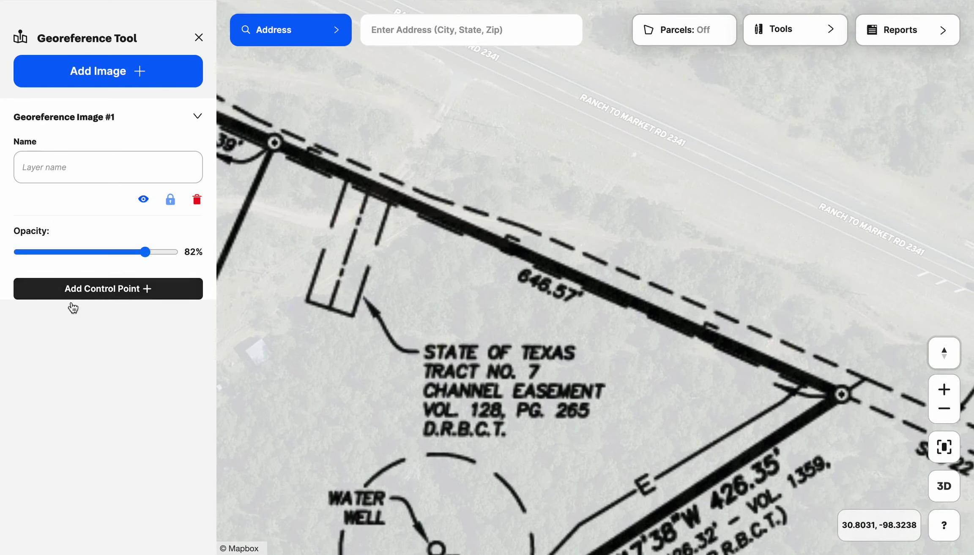
Add Control Point #1 pinning the parcel 7 plat corner to its highway-side map spot, plat at 20% opacity
{"action": "left_click", "coordinate": [99, 291]}
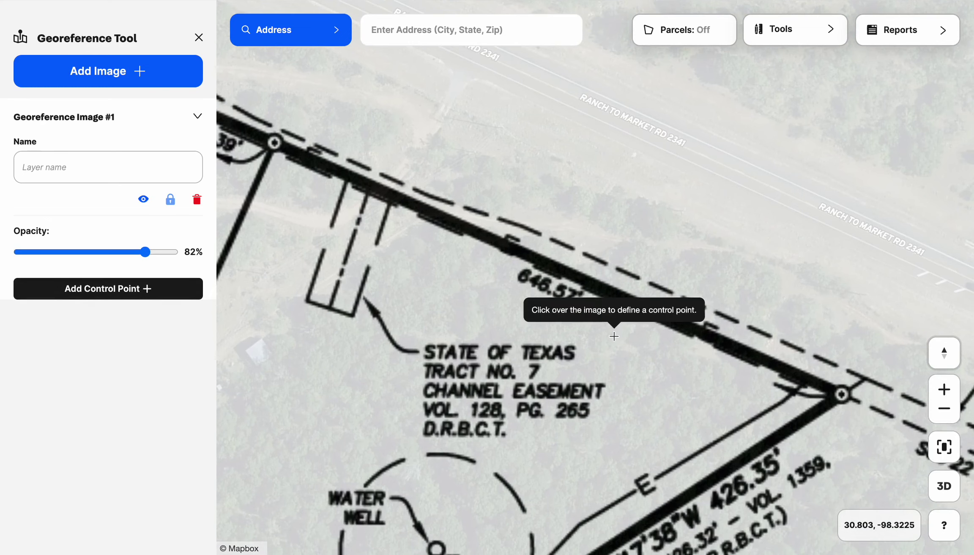
{"action": "left_click", "coordinate": [805, 379]}
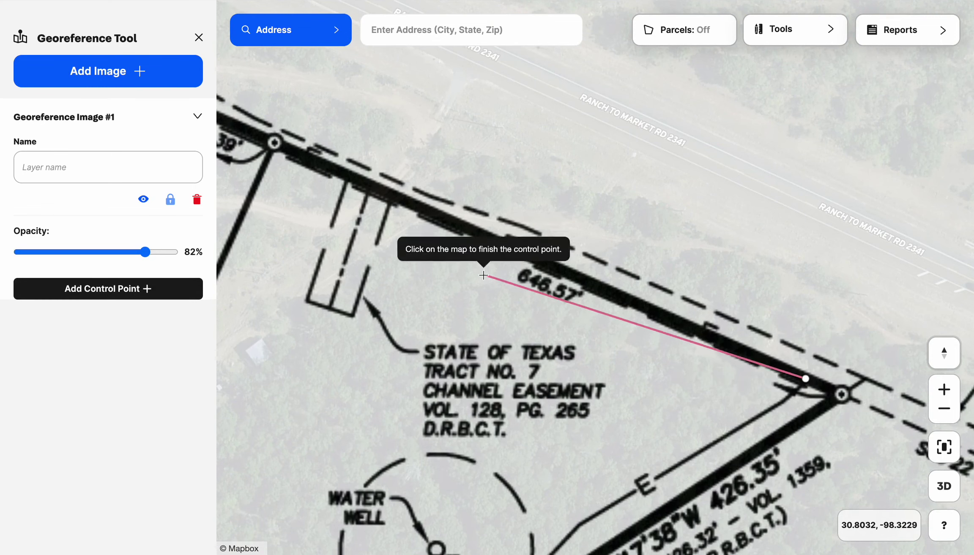
{"action": "left_click", "coordinate": [17, 253]}
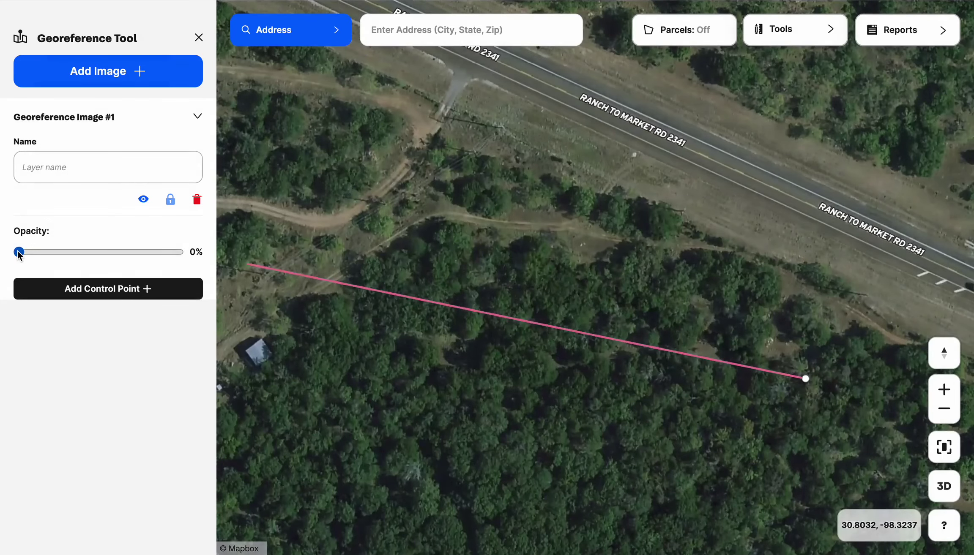
{"action": "scroll", "coordinate": [494, 144], "scroll_direction": "up", "scroll_amount": 3}
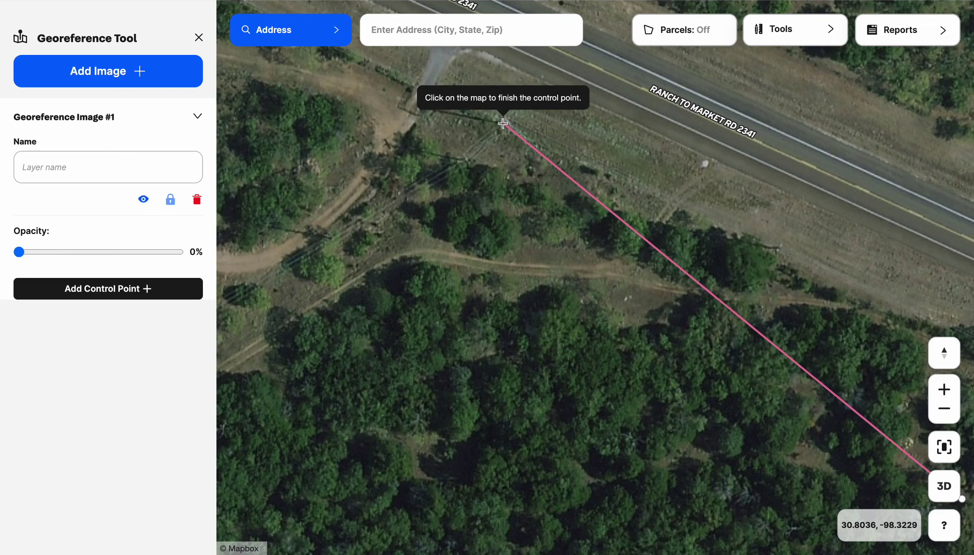
{"action": "left_click", "coordinate": [502, 122]}
{"action": "mouse_move", "coordinate": [18, 252]}
{"action": "left_mouse_down"}
{"action": "mouse_move", "coordinate": [139, 256]}
{"action": "mouse_move", "coordinate": [50, 253]}
{"action": "left_mouse_up"}
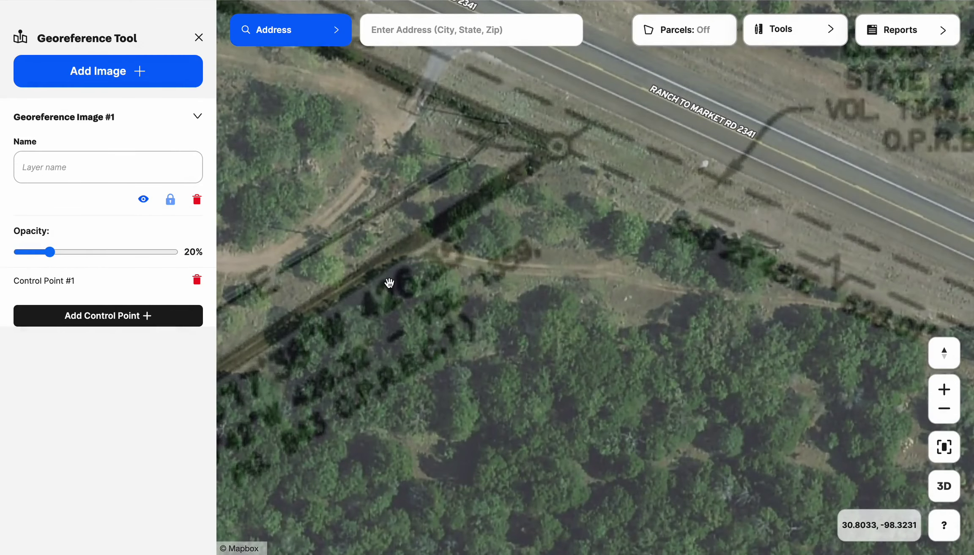
{"action": "scroll", "coordinate": [388, 282], "scroll_direction": "down", "scroll_amount": 3}
{"action": "scroll", "coordinate": [389, 282], "scroll_direction": "down", "scroll_amount": 2}
Zoom to the plat's 644.79' corner, check the ground at 0% opacity, then set 45%
{"action": "left_click_drag", "start_coordinate": [339, 339], "coordinate": [533, 263]}
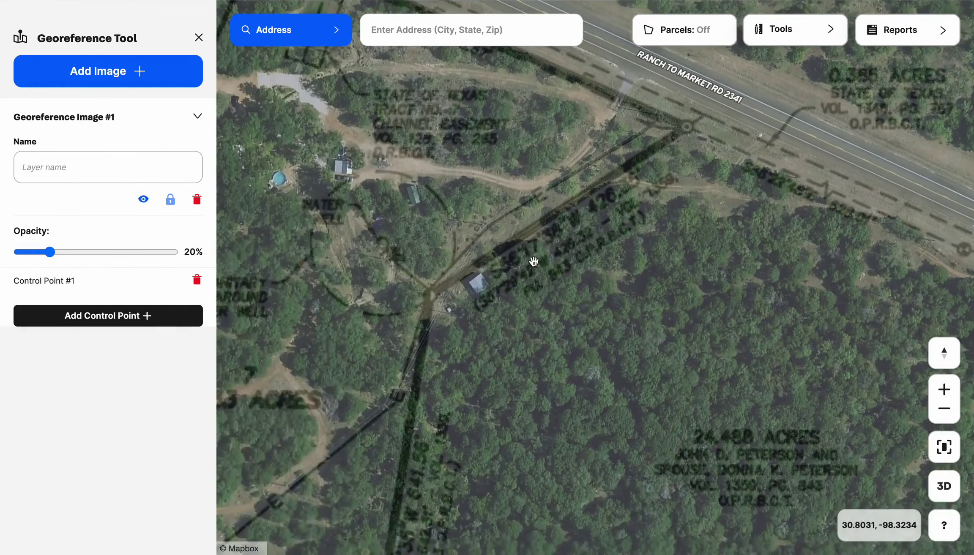
{"action": "scroll", "coordinate": [533, 261], "scroll_direction": "down", "scroll_amount": 1}
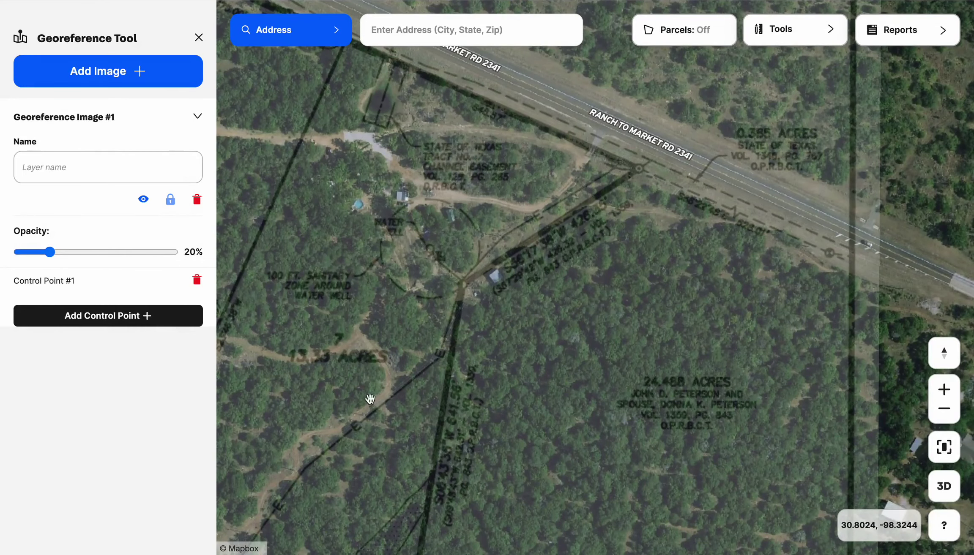
{"action": "left_click_drag", "start_coordinate": [359, 435], "coordinate": [548, 181]}
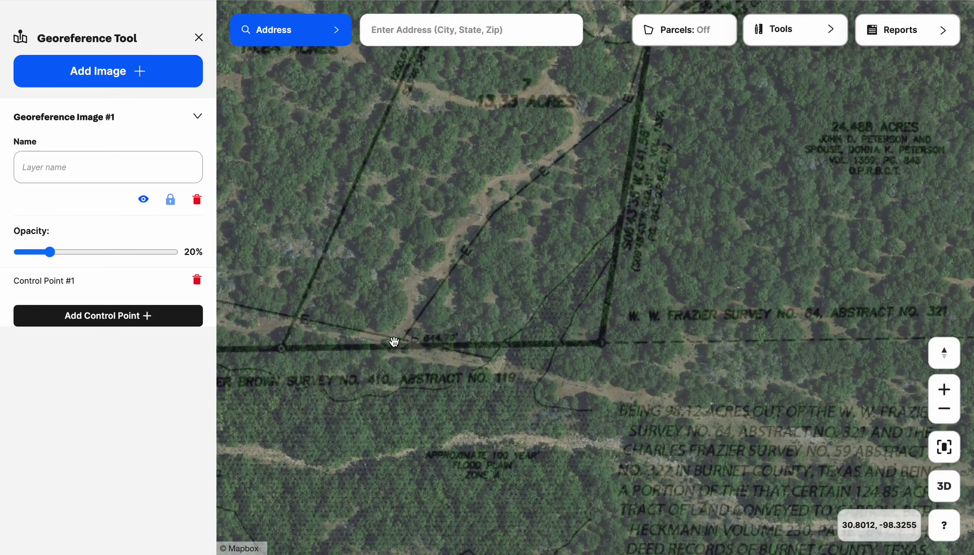
{"action": "scroll", "coordinate": [394, 342], "scroll_direction": "up", "scroll_amount": 3}
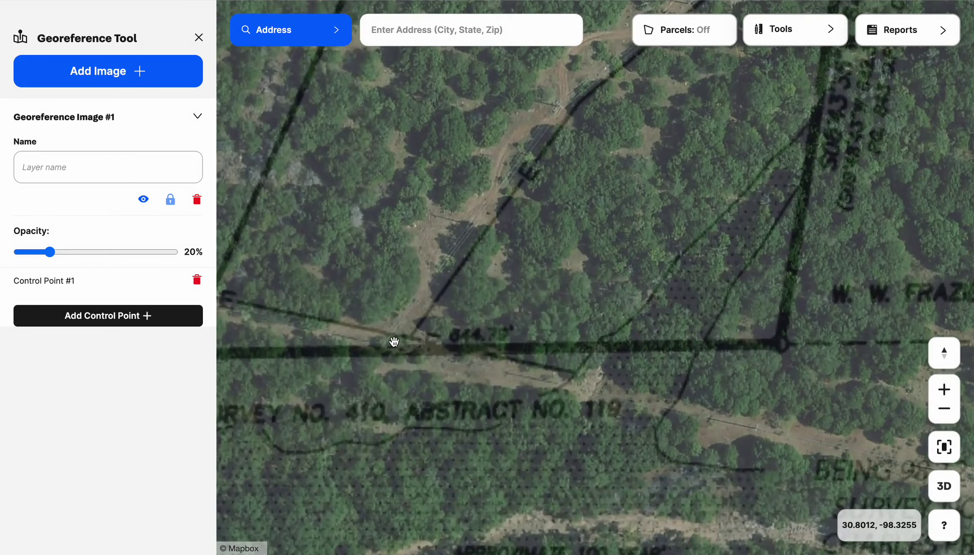
{"action": "scroll", "coordinate": [394, 341], "scroll_direction": "up", "scroll_amount": 3}
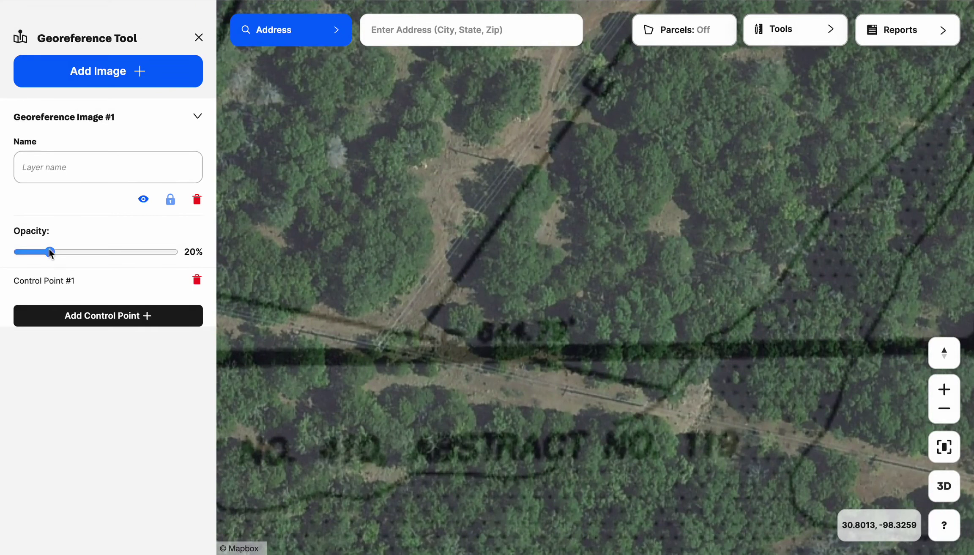
{"action": "left_click_drag", "start_coordinate": [50, 252], "coordinate": [16, 252]}
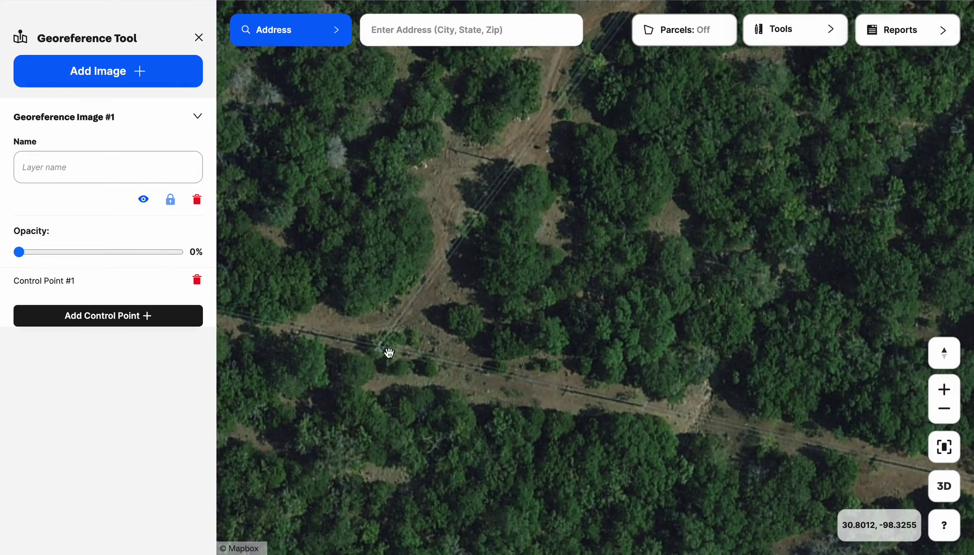
{"action": "left_click_drag", "start_coordinate": [20, 253], "coordinate": [87, 254]}
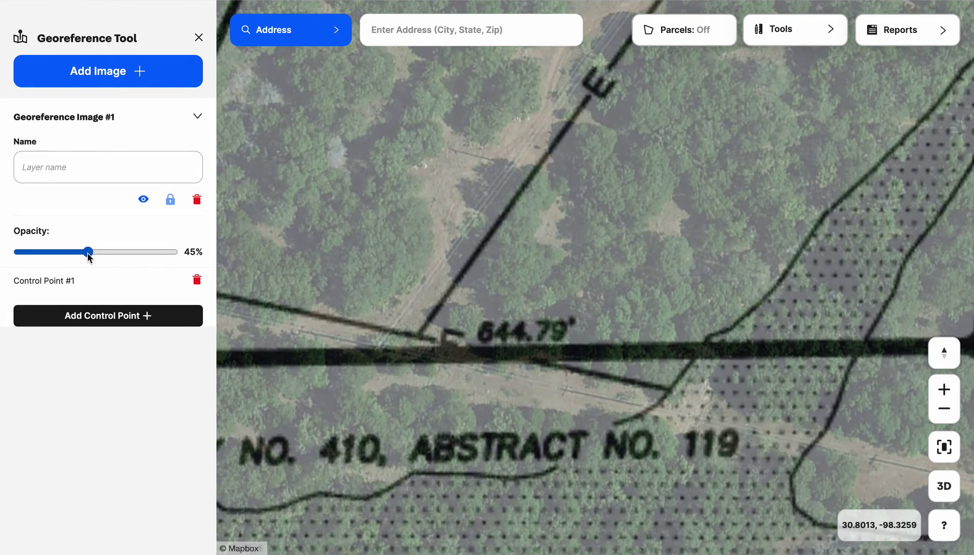
Add Control Point #2 matching the 644.79' plat corner to the satellite map, then restore 40% opacity
{"action": "left_click", "coordinate": [92, 317]}
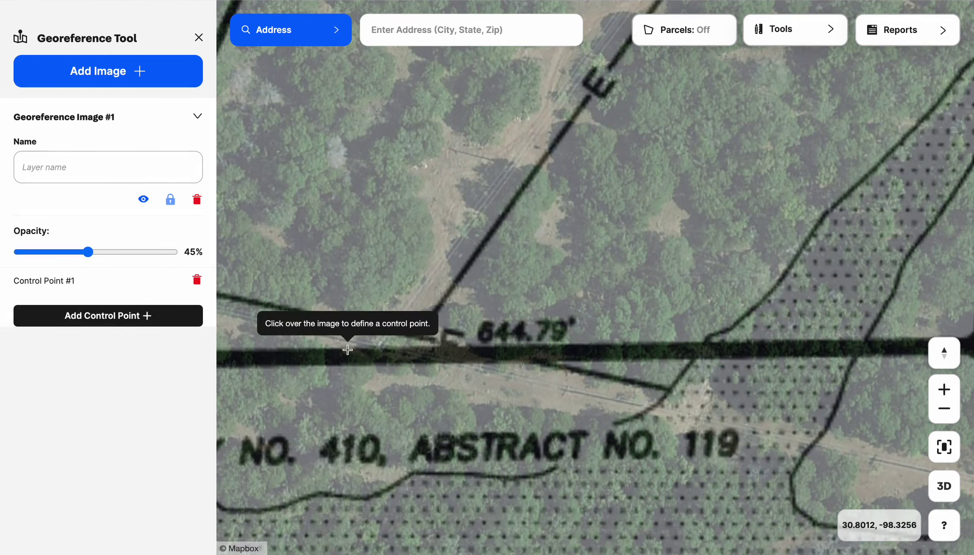
{"action": "left_click", "coordinate": [420, 336]}
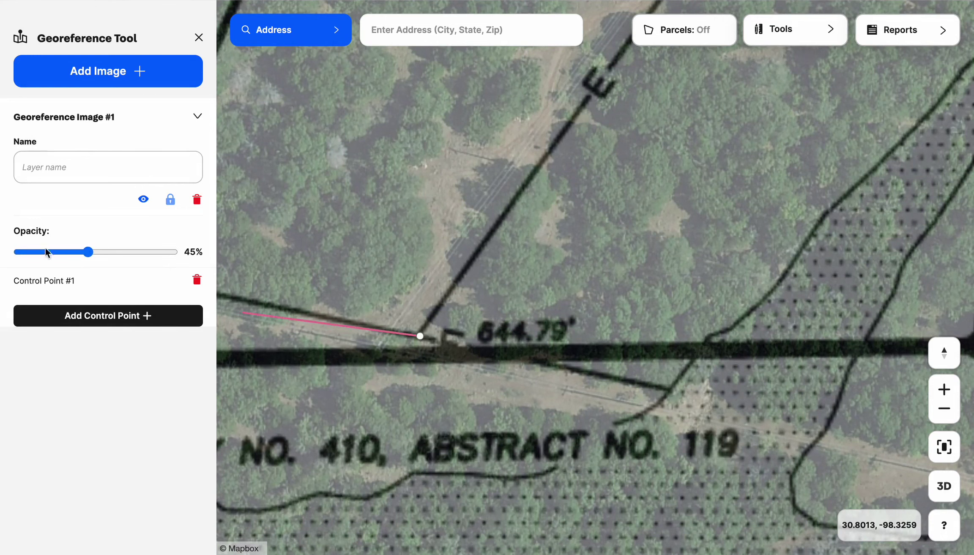
{"action": "left_click", "coordinate": [19, 252]}
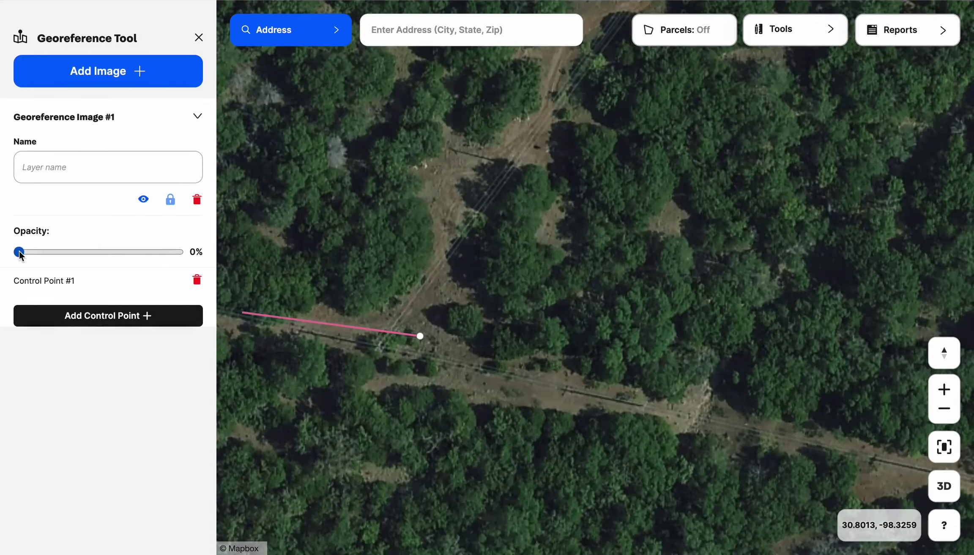
{"action": "left_click", "coordinate": [379, 346]}
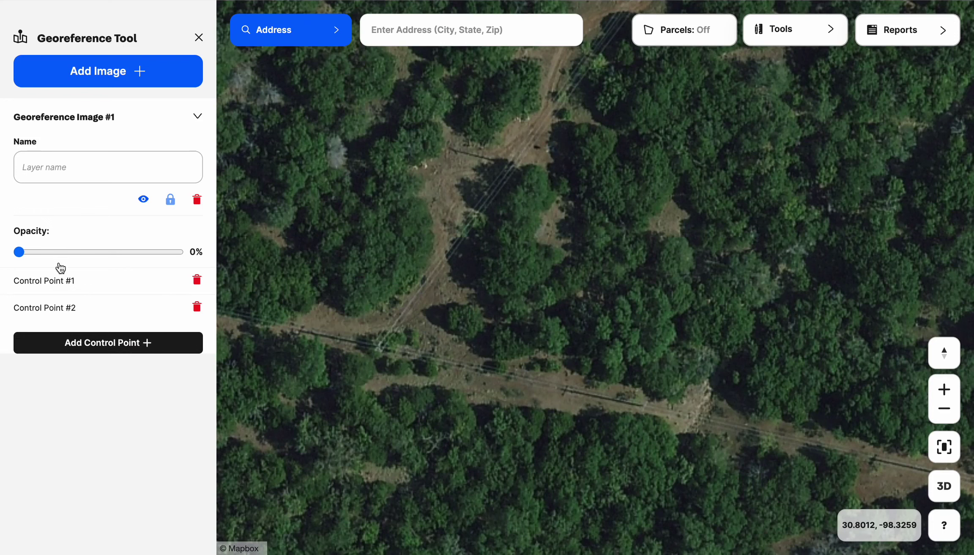
{"action": "left_click_drag", "start_coordinate": [33, 254], "coordinate": [80, 256]}
Zoom out to show the whole survey plat
{"action": "scroll", "coordinate": [329, 268], "scroll_direction": "down", "scroll_amount": 5}
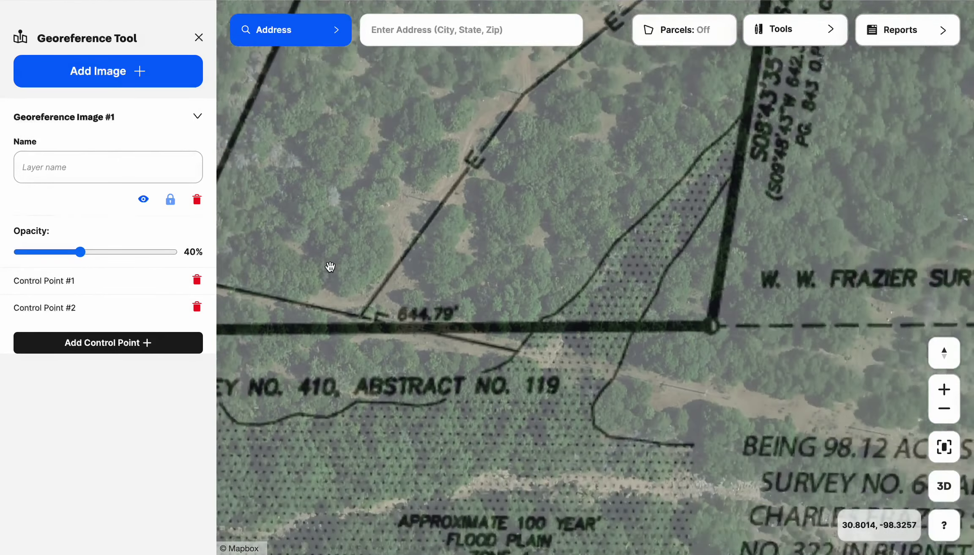
{"action": "left_click_drag", "start_coordinate": [335, 204], "coordinate": [539, 365]}
{"action": "scroll", "coordinate": [424, 308], "scroll_direction": "down", "scroll_amount": 4}
{"action": "scroll", "coordinate": [496, 329], "scroll_direction": "down", "scroll_amount": 2}
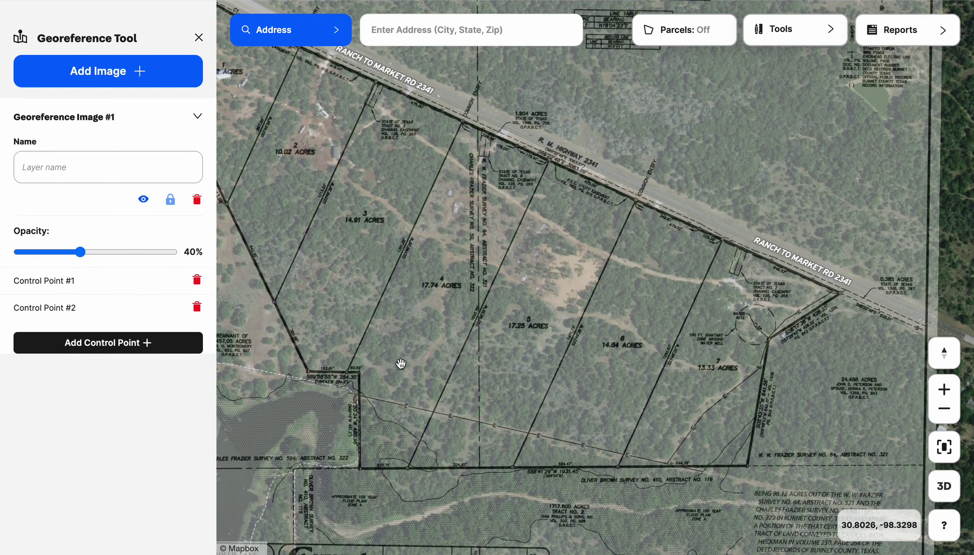
Close in on the dashed corner by the Remnant of 1457.05 Acres, checking at 0% then 59% opacity
{"action": "left_click_drag", "start_coordinate": [401, 364], "coordinate": [538, 418]}
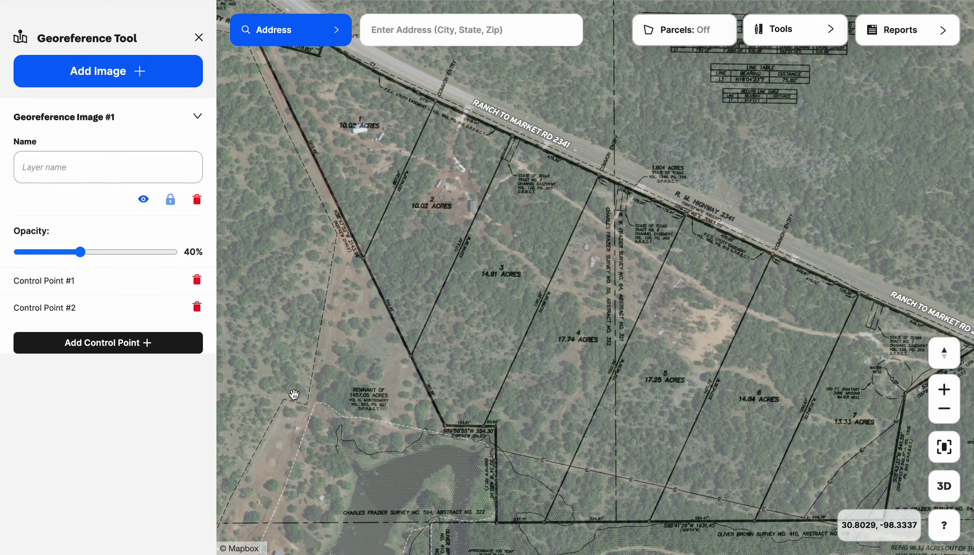
{"action": "scroll", "coordinate": [296, 392], "scroll_direction": "up", "scroll_amount": 5}
{"action": "left_click_drag", "start_coordinate": [294, 396], "coordinate": [432, 376]}
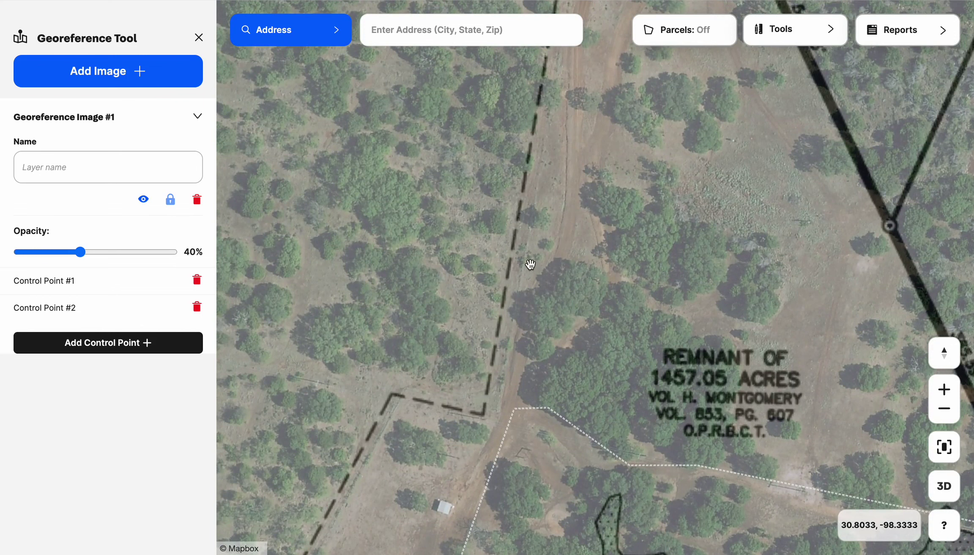
{"action": "scroll", "coordinate": [380, 428], "scroll_direction": "up", "scroll_amount": 1}
{"action": "scroll", "coordinate": [379, 428], "scroll_direction": "up", "scroll_amount": 2}
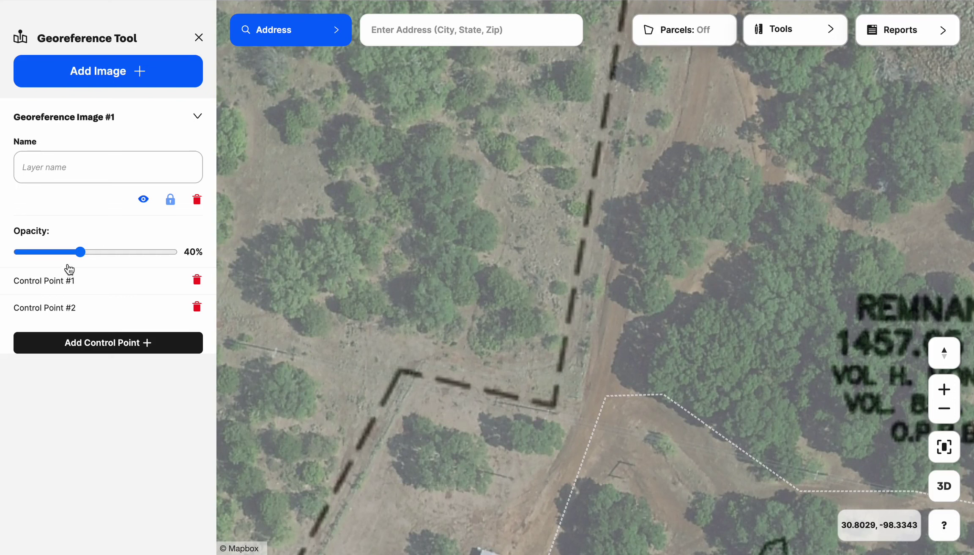
{"action": "left_click_drag", "start_coordinate": [81, 253], "coordinate": [17, 253]}
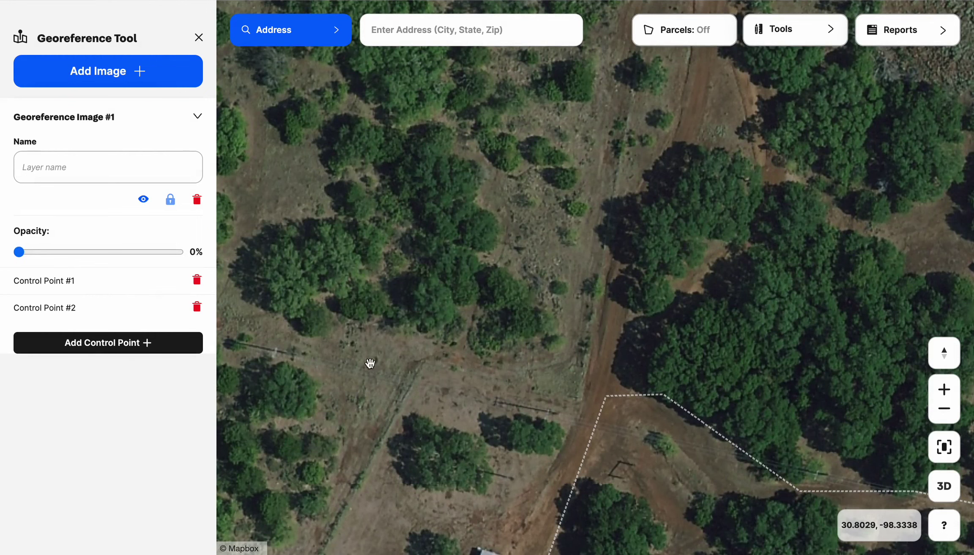
{"action": "left_click_drag", "start_coordinate": [40, 250], "coordinate": [109, 252]}
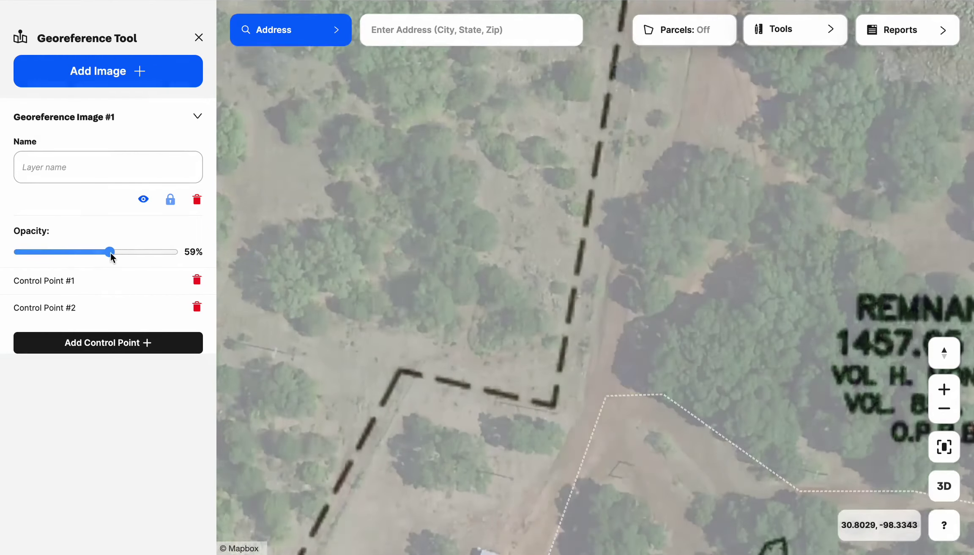
Pin the plat's dashed-line corner to the matching ground spot as Control Point #3, restoring opacity to 59%
{"action": "left_click", "coordinate": [76, 343]}
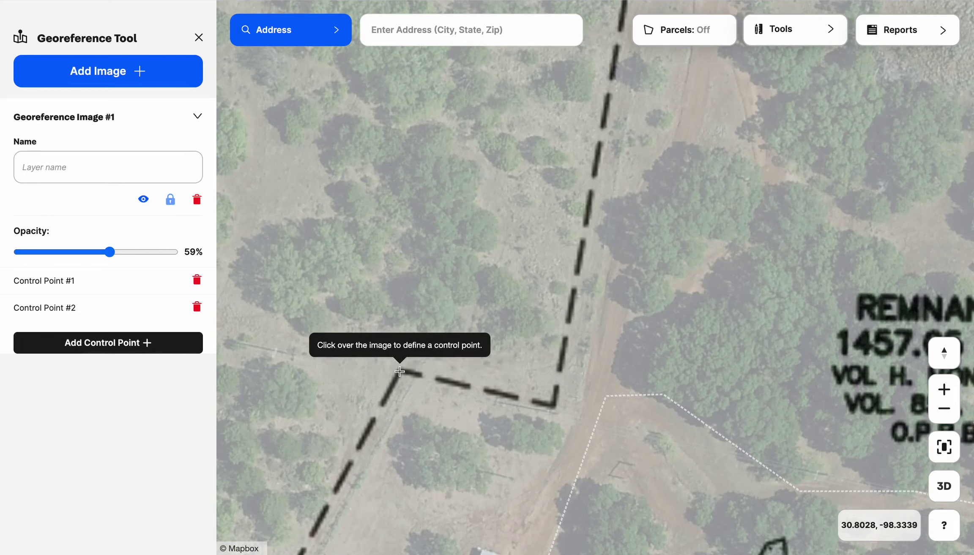
{"action": "left_click", "coordinate": [400, 371]}
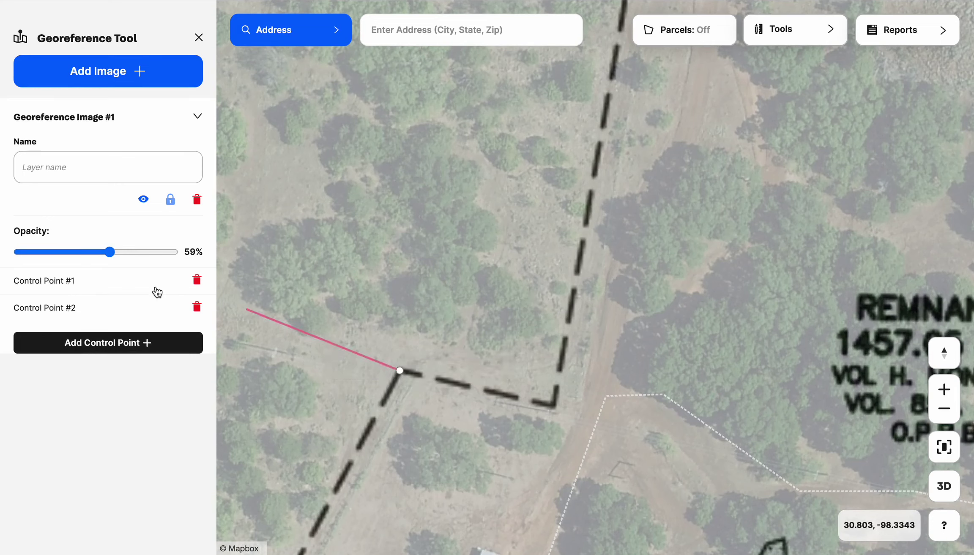
{"action": "left_click", "coordinate": [17, 252]}
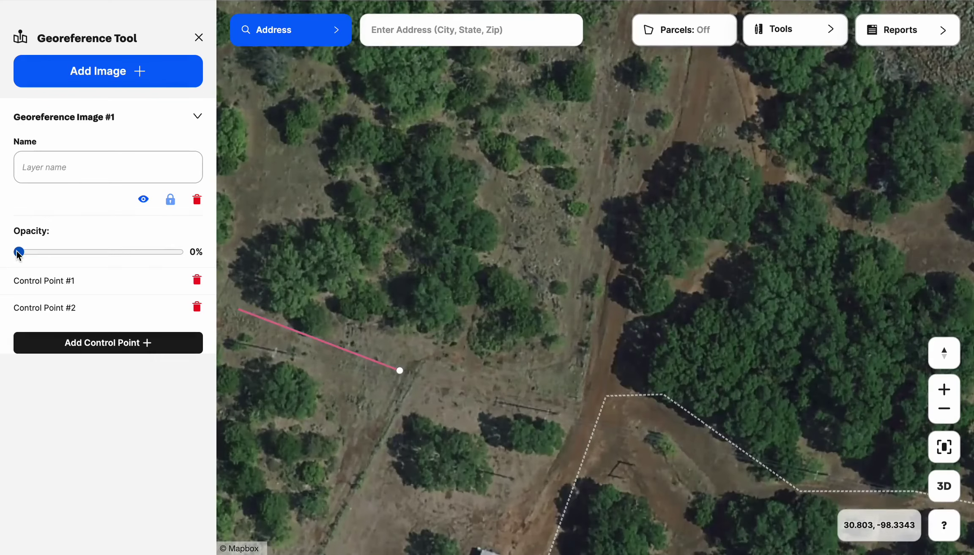
{"action": "left_click", "coordinate": [422, 361]}
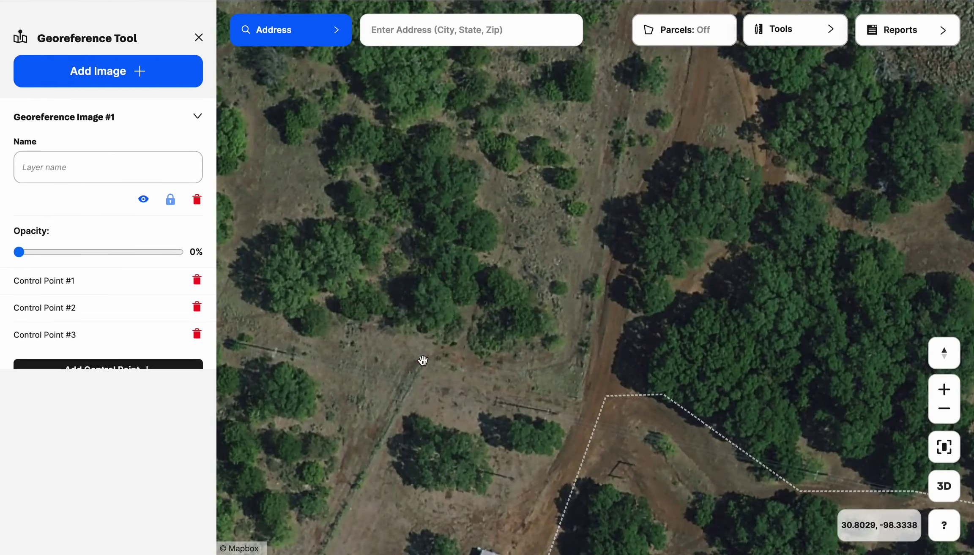
{"action": "left_click_drag", "start_coordinate": [19, 253], "coordinate": [109, 256]}
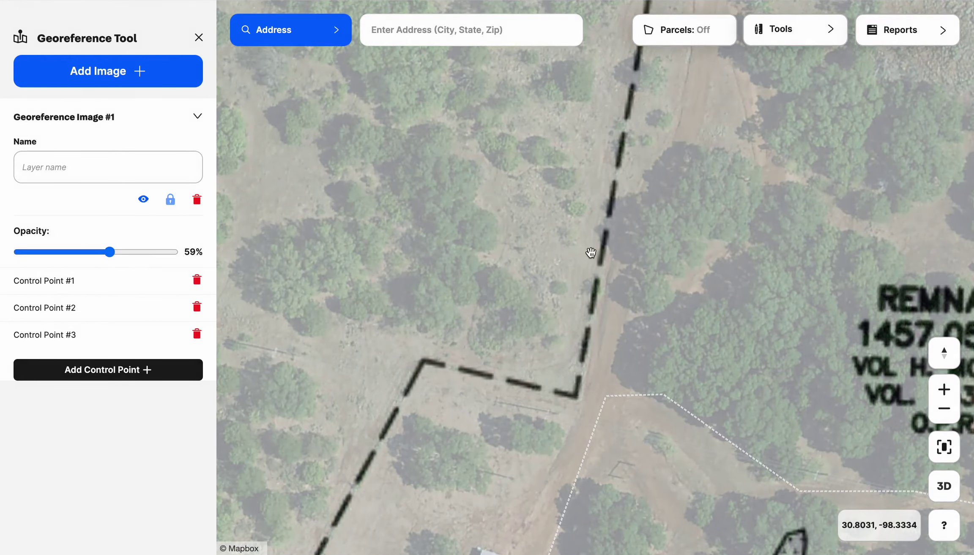
Zoom out and pan until the entire plat, legend and title block sit over Ranch to Market Rd 2341
{"action": "scroll", "coordinate": [590, 253], "scroll_direction": "down", "scroll_amount": 5}
{"action": "left_click_drag", "start_coordinate": [705, 176], "coordinate": [587, 372]}
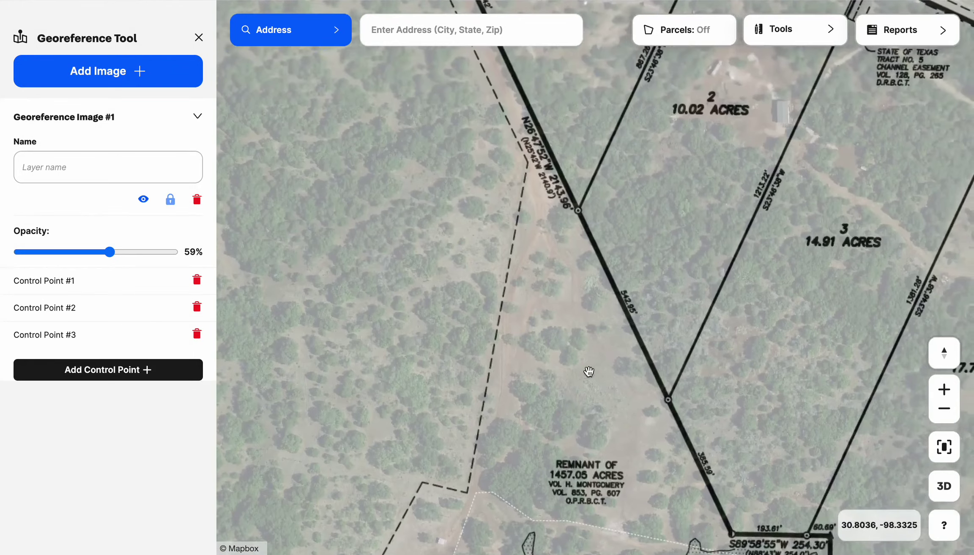
{"action": "scroll", "coordinate": [587, 372], "scroll_direction": "down", "scroll_amount": 3}
{"action": "left_click_drag", "start_coordinate": [722, 252], "coordinate": [596, 252]}
{"action": "scroll", "coordinate": [596, 252], "scroll_direction": "down", "scroll_amount": 4}
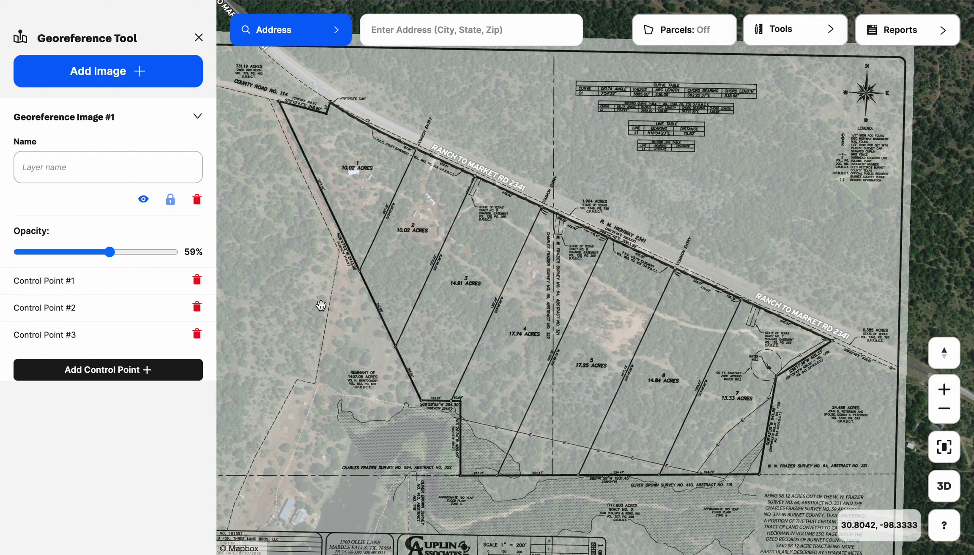
Close the Georeference Tool panel, leaving the aligned plat at 59% opacity
{"action": "left_click", "coordinate": [198, 37]}
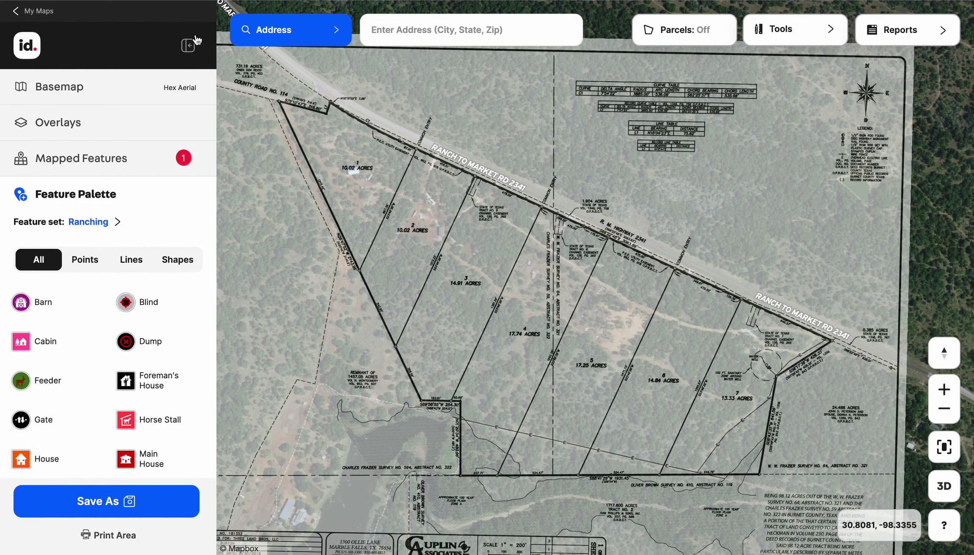